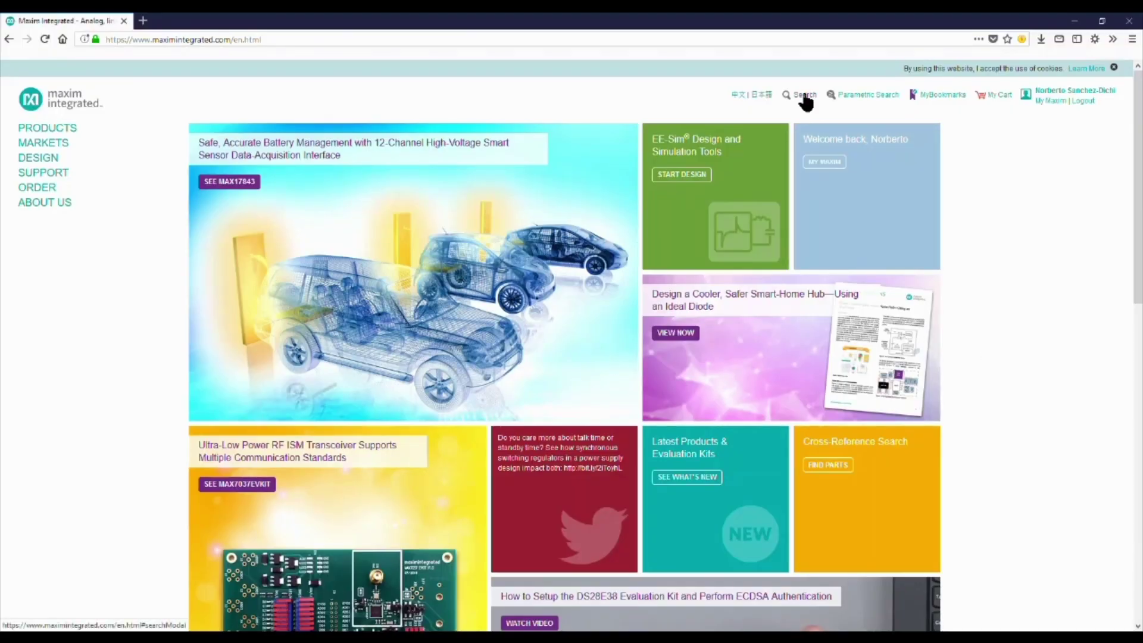
- Search the Maxim Integrated site for MAX17211 and open its product page
click(803, 95)
text(MAX17)
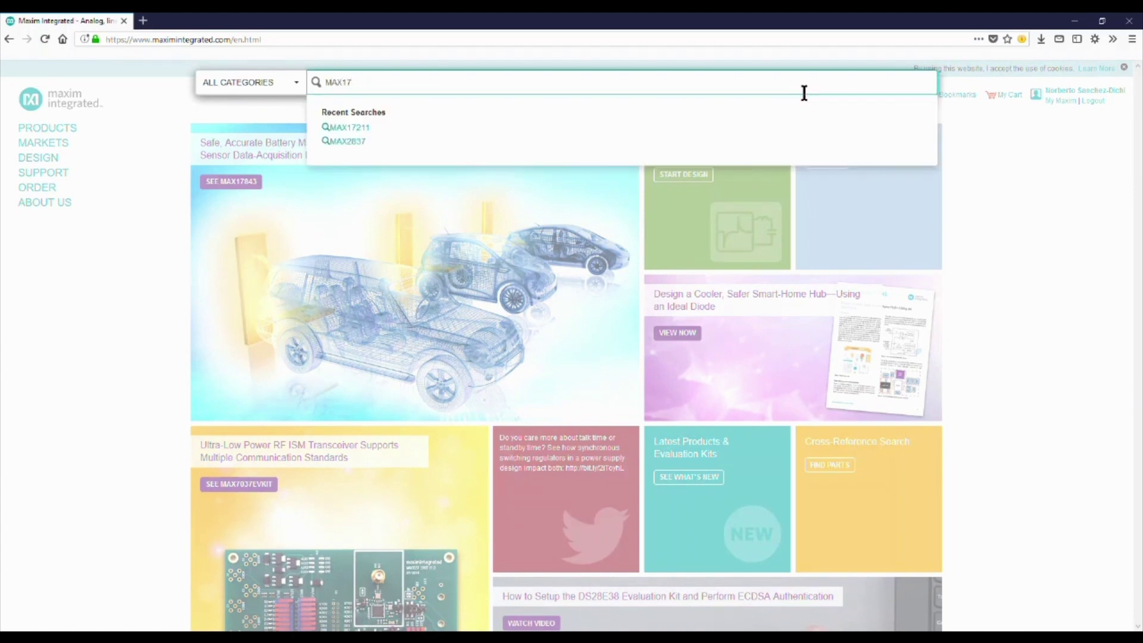
text(211)
key(Return)
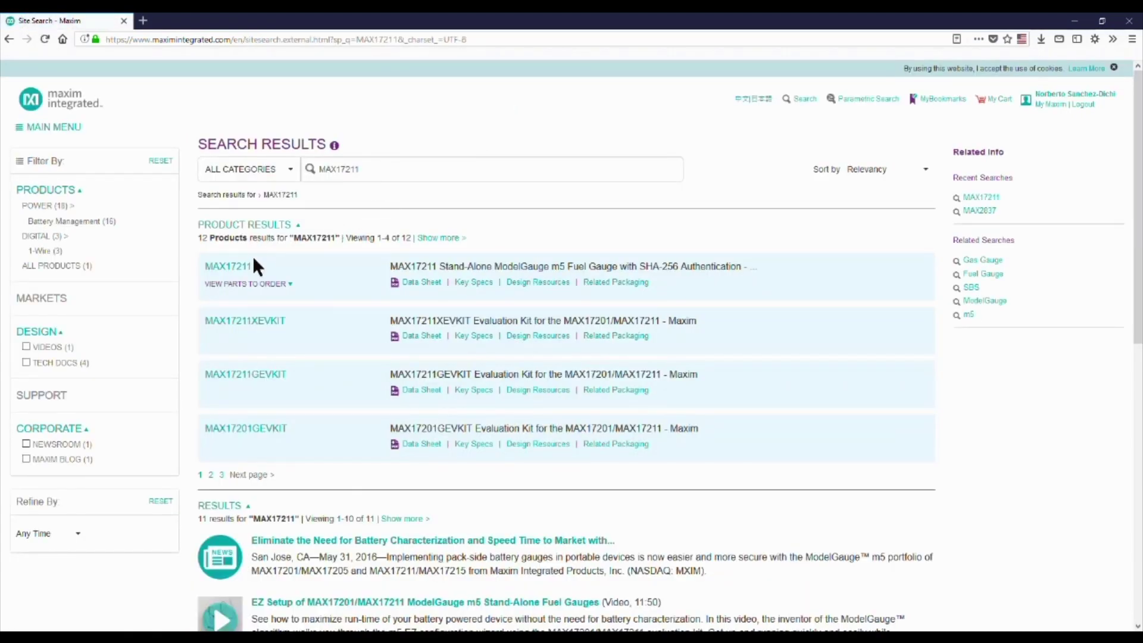
click(251, 263)
- Download MAX17201_05_11_15K_V2_0_1_0_Install.exe from the Design Resources EV Kit Software page
click(338, 258)
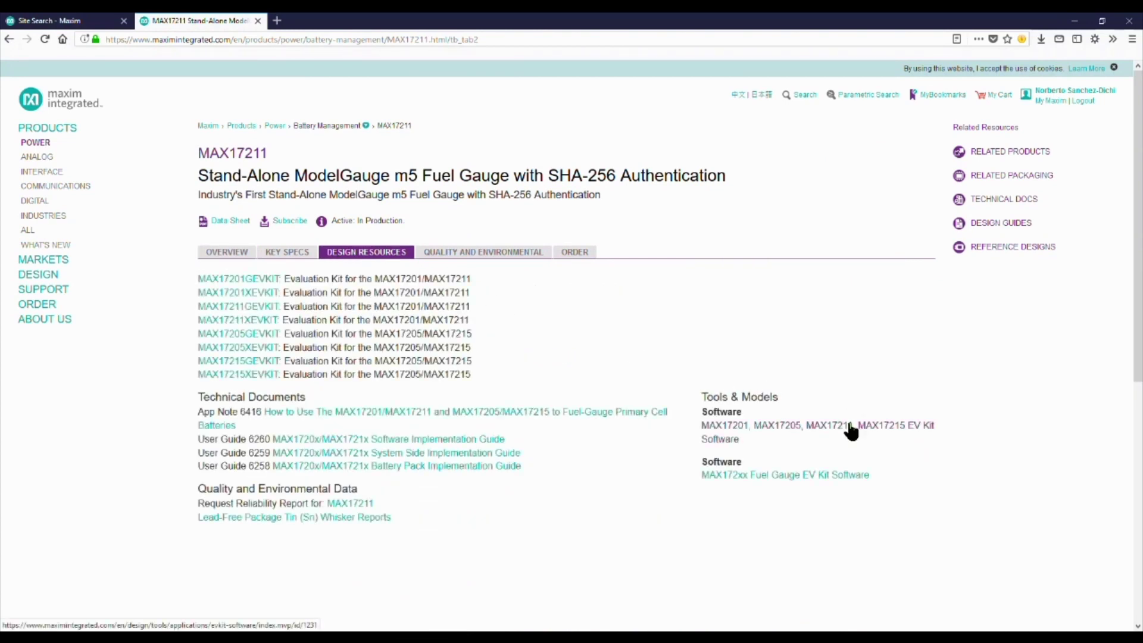
click(852, 429)
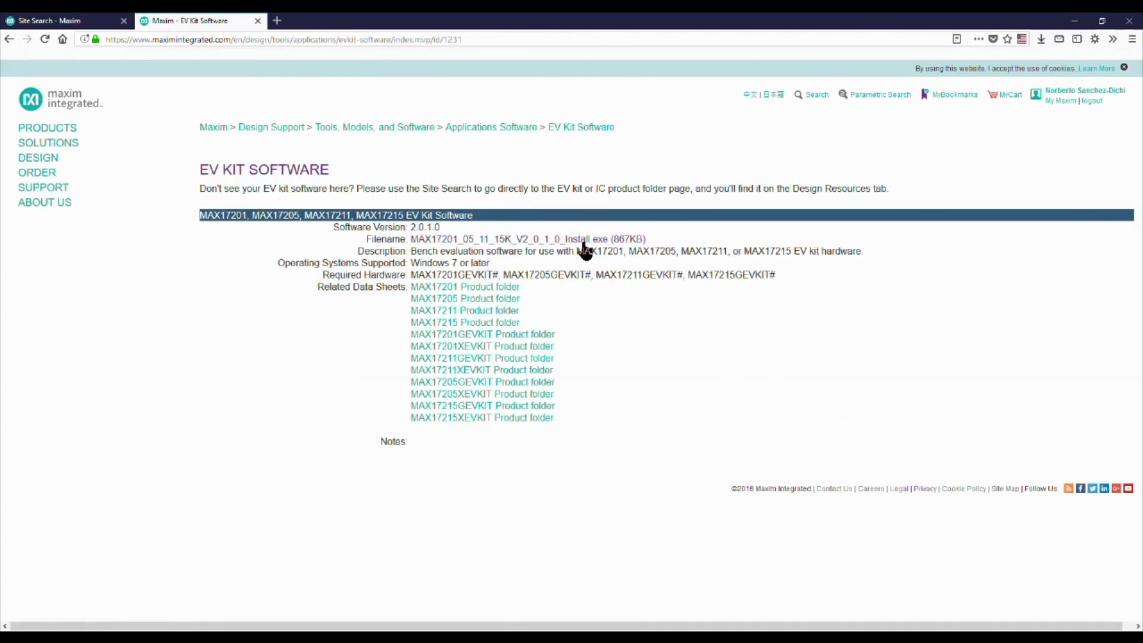
click(583, 240)
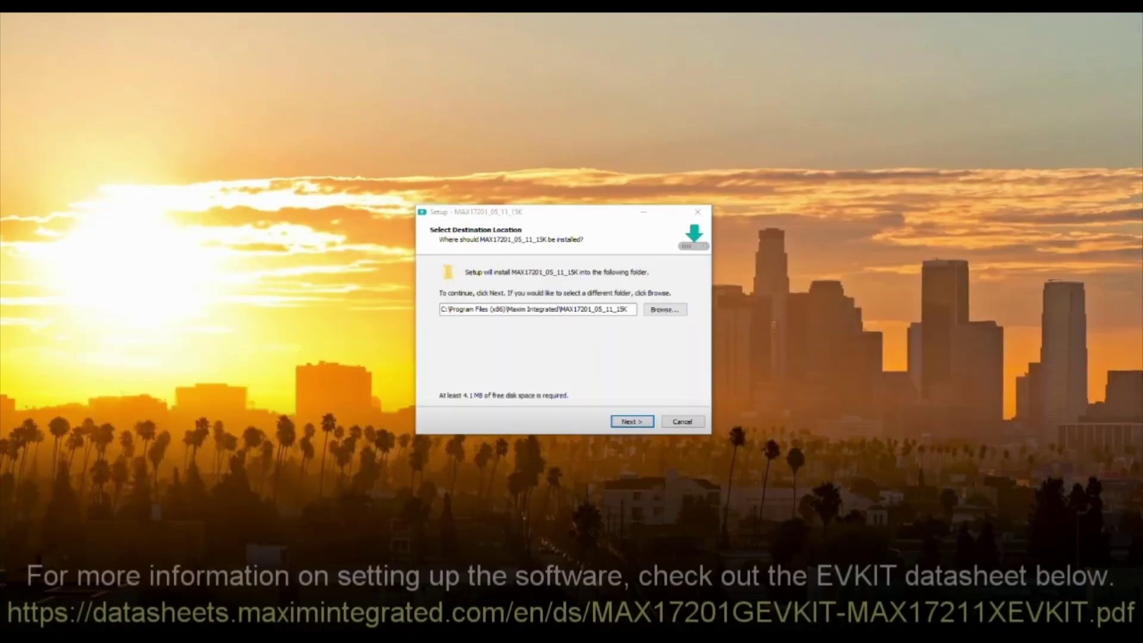
- Advance through the EV kit software setup wizard pages
click(636, 422)
click(635, 423)
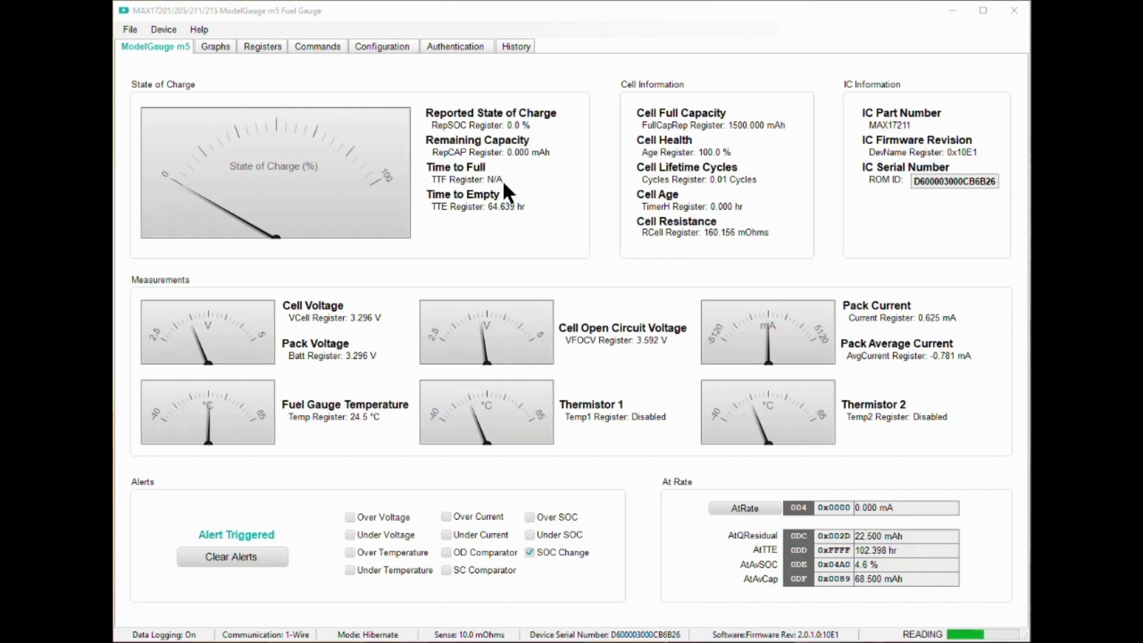
- Show the Authentication page and randomize Challenge0–9 repeatedly, ending at 0xA593
click(460, 46)
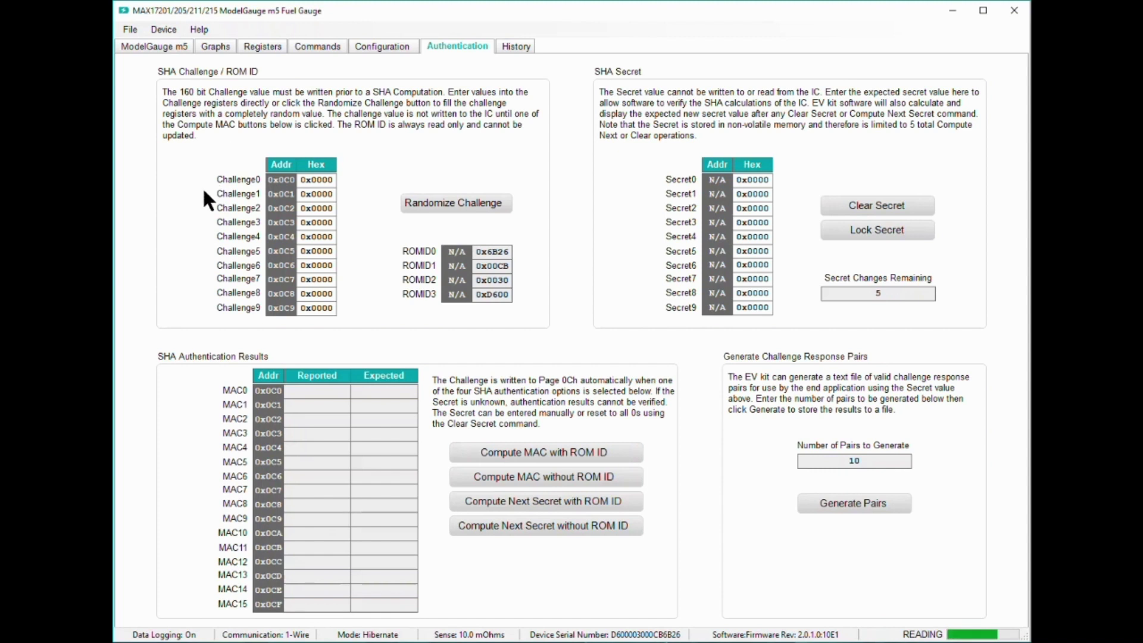
click(474, 205)
click(474, 209)
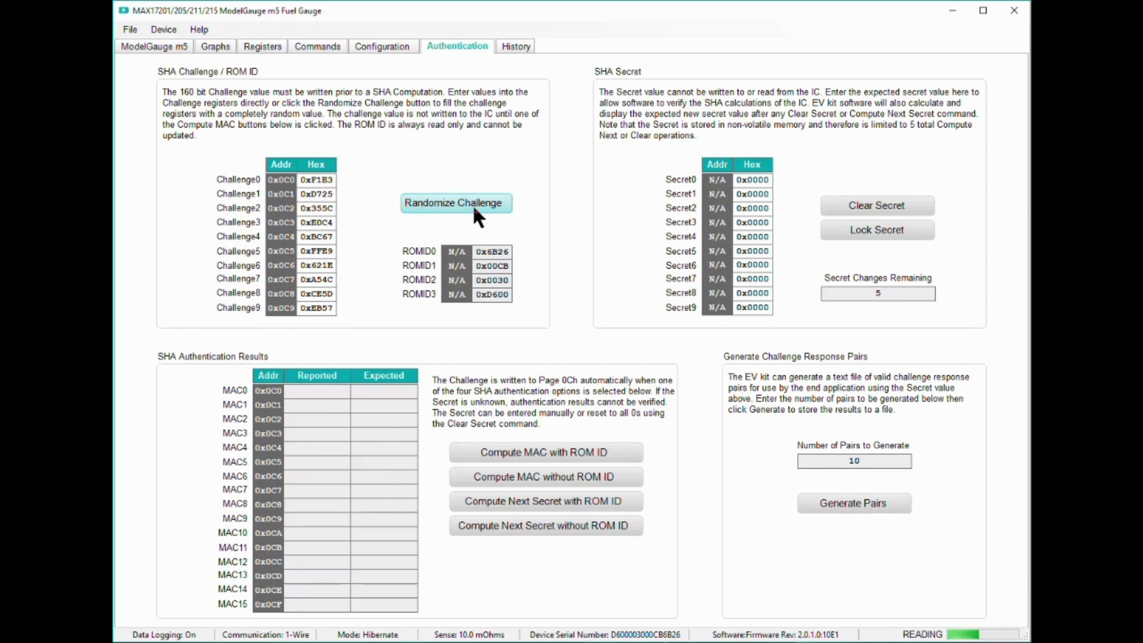
click(474, 208)
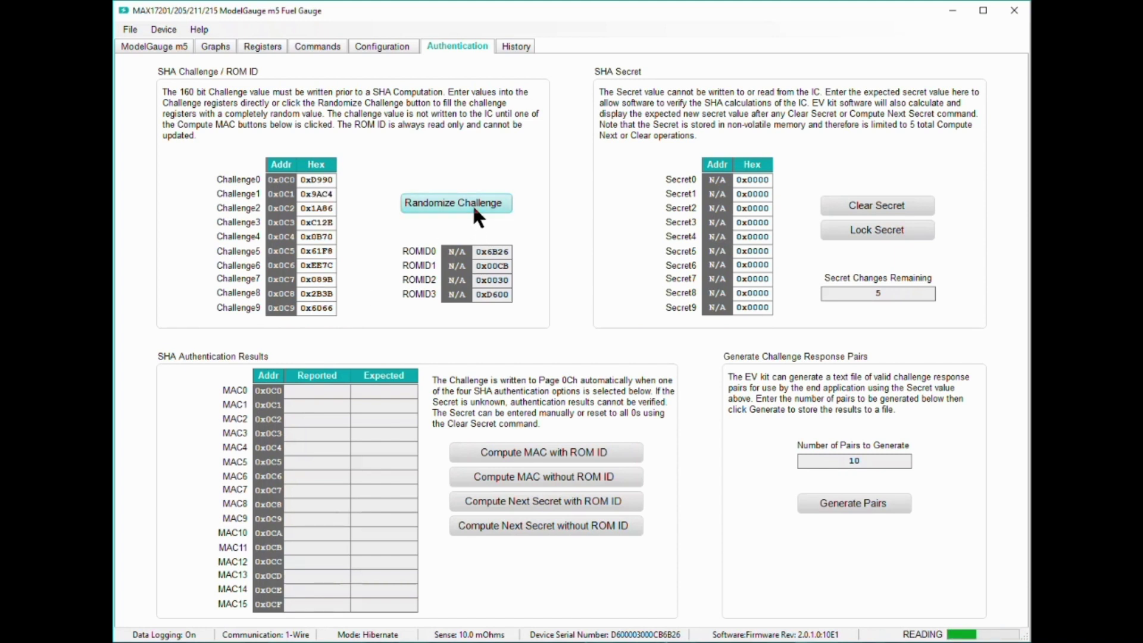
click(474, 207)
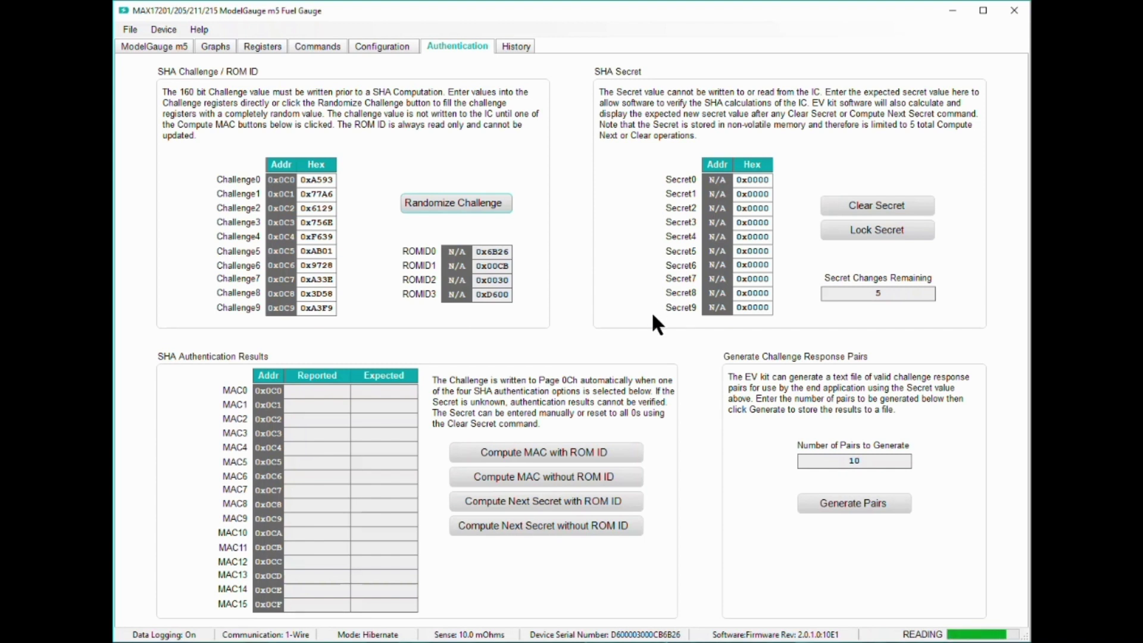
- Compute MACs with and without ROM ID on fresh challenges, each matching (MAC0 0x230C)
click(498, 204)
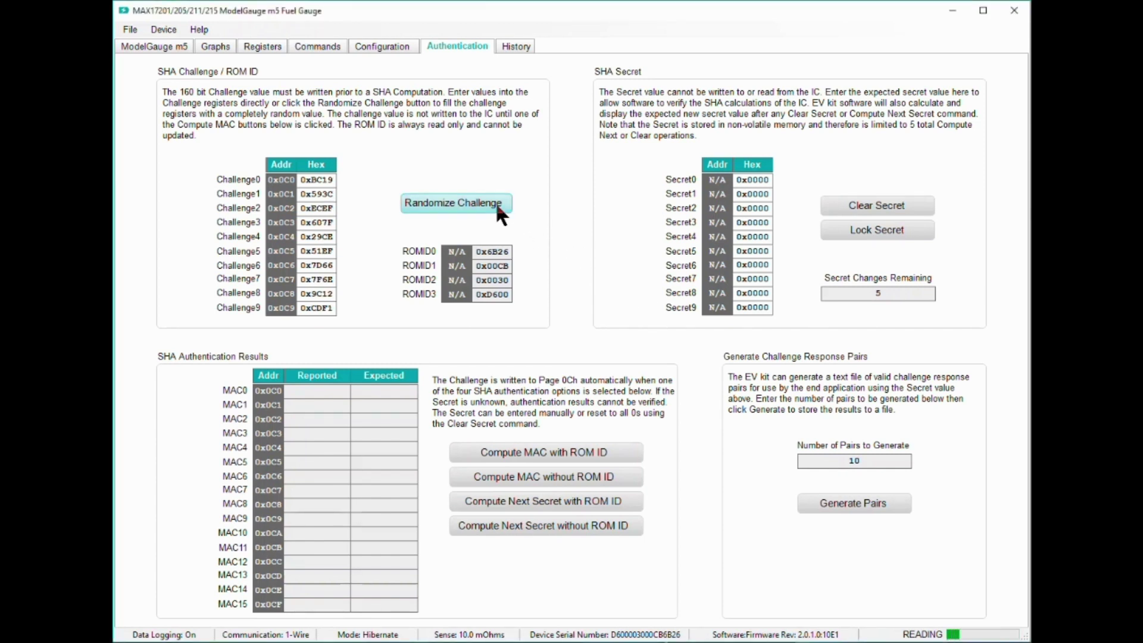
click(592, 457)
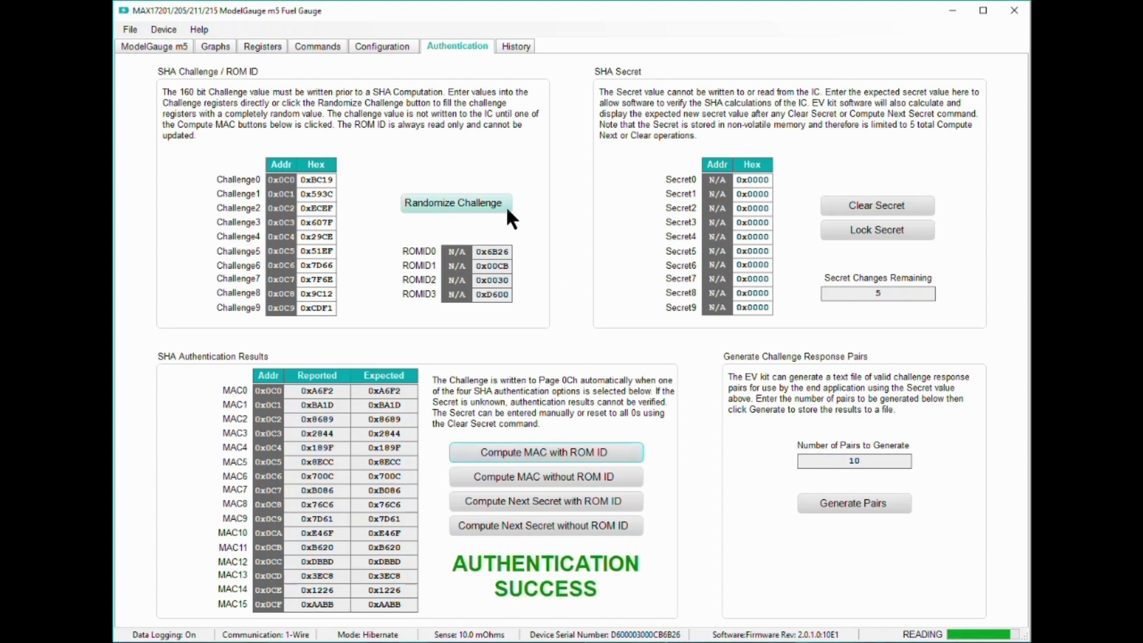
click(506, 208)
click(580, 474)
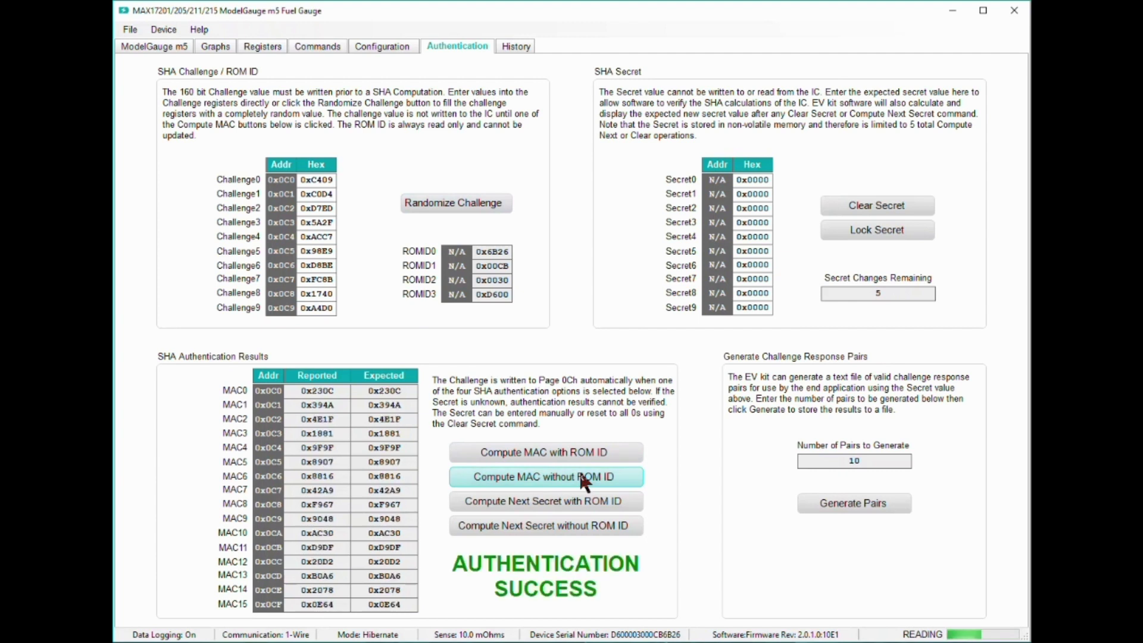
click(580, 452)
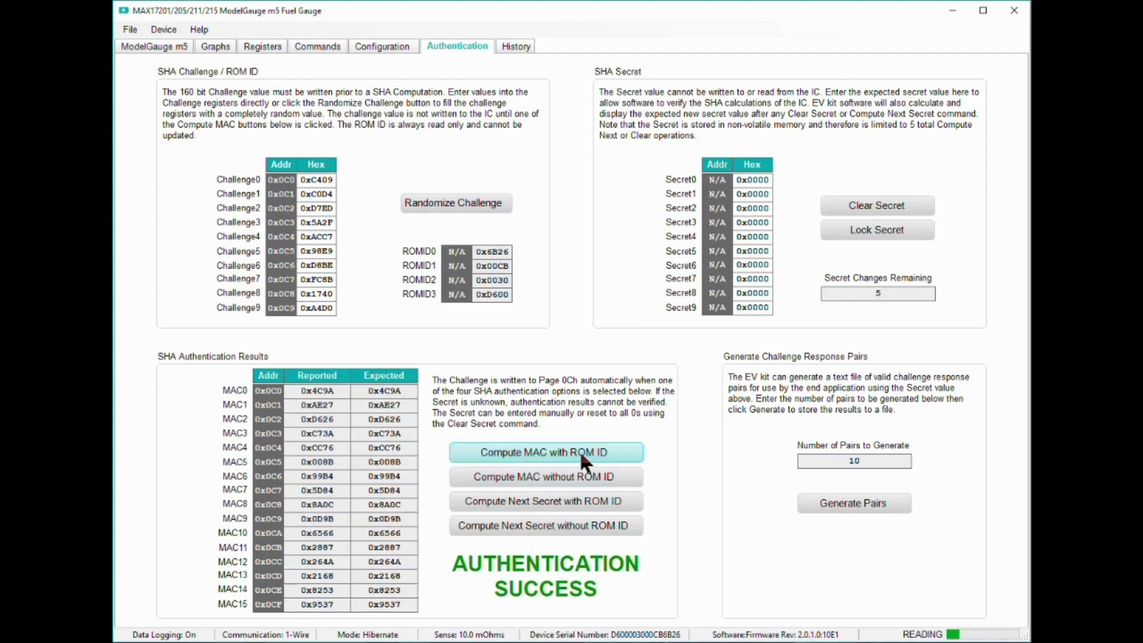
click(584, 475)
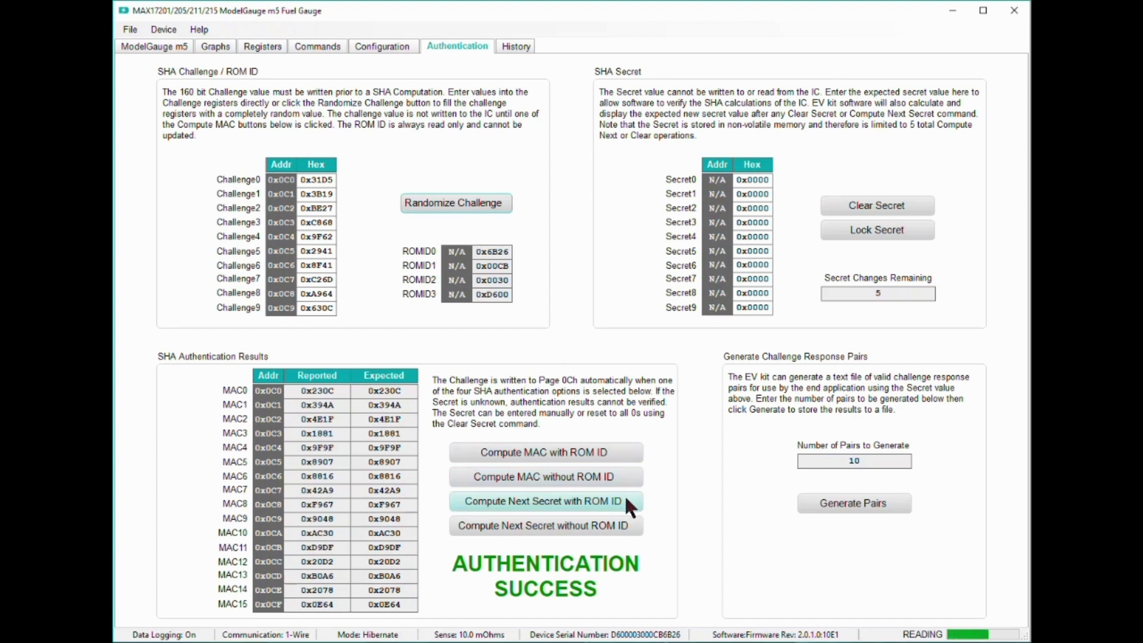
- Compute the next secret with ROM ID, then authenticate challenge 0x5E88 with matching MACs (MAC0 0xF142)
click(625, 499)
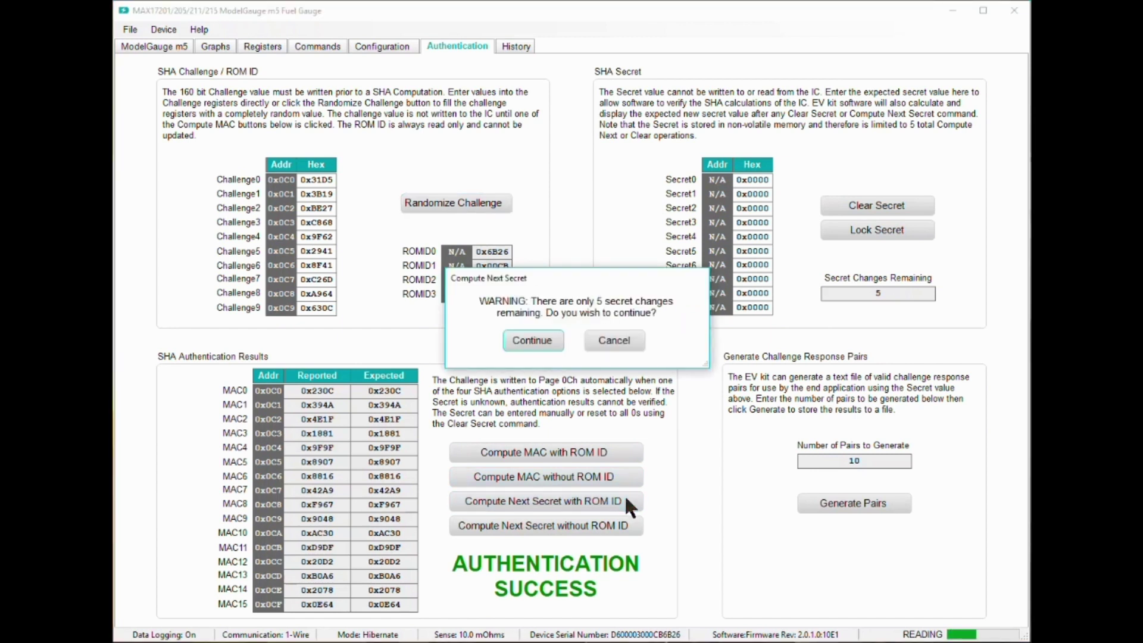
click(555, 344)
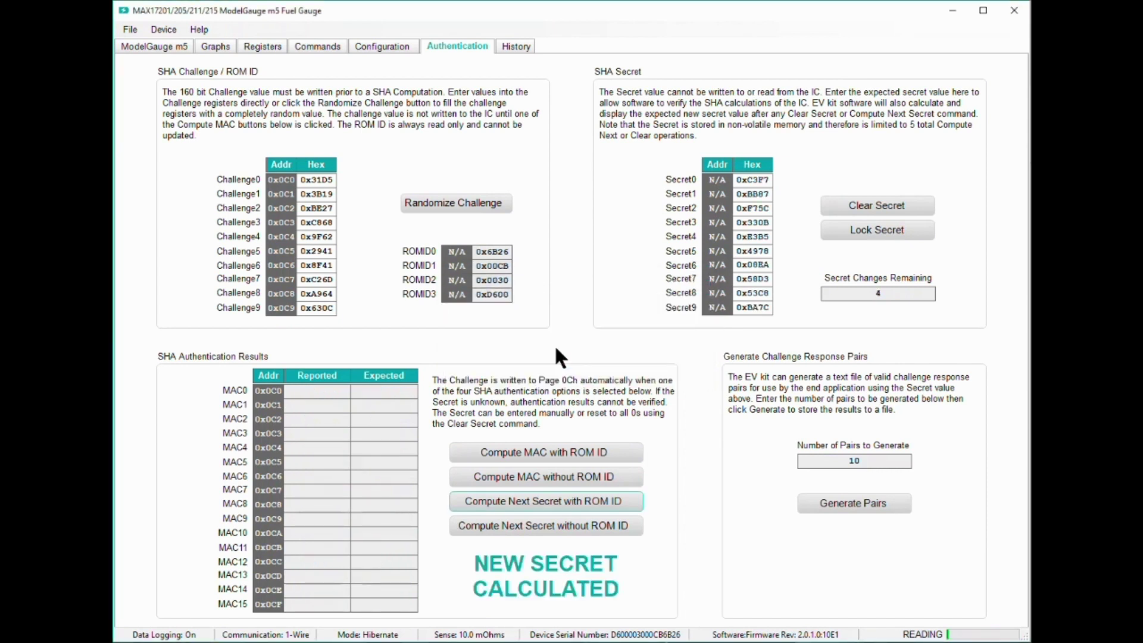
click(498, 206)
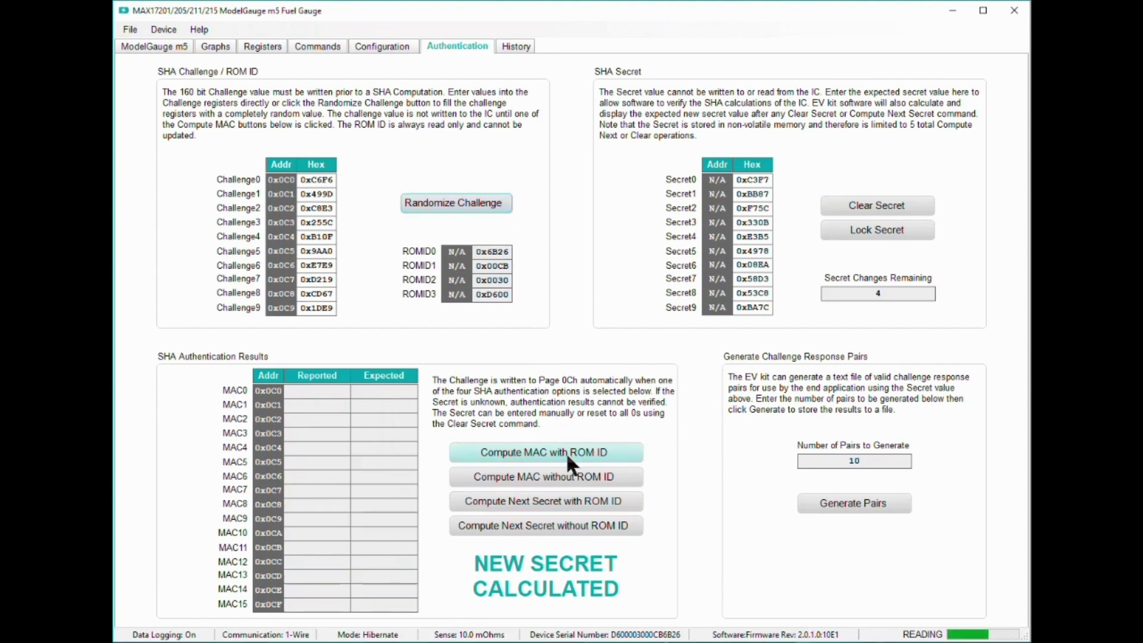
click(572, 480)
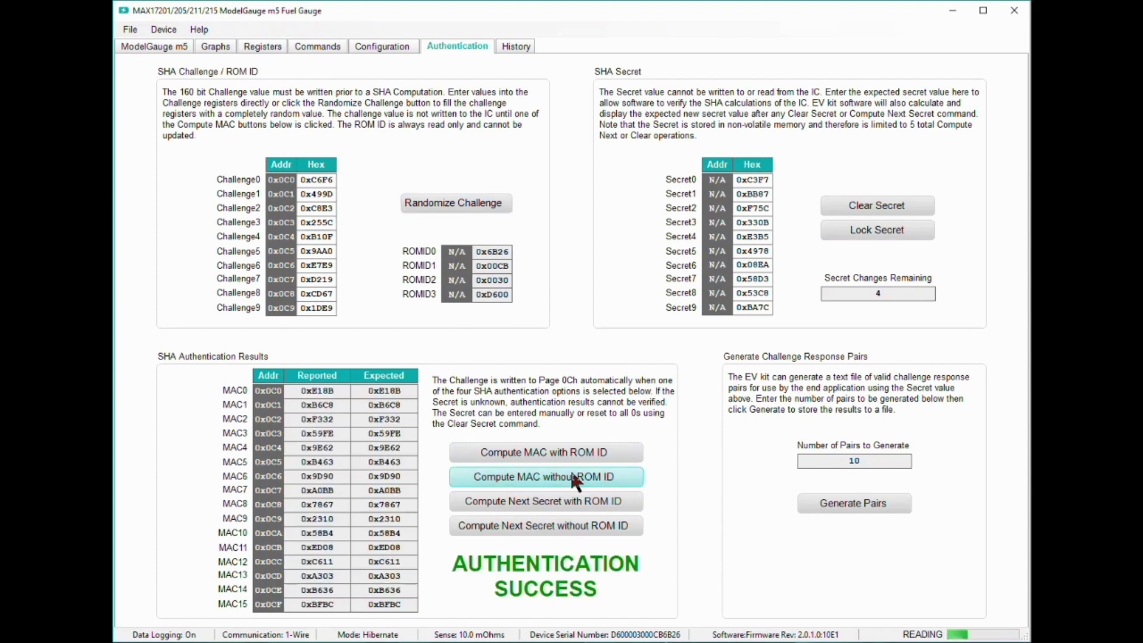
click(570, 455)
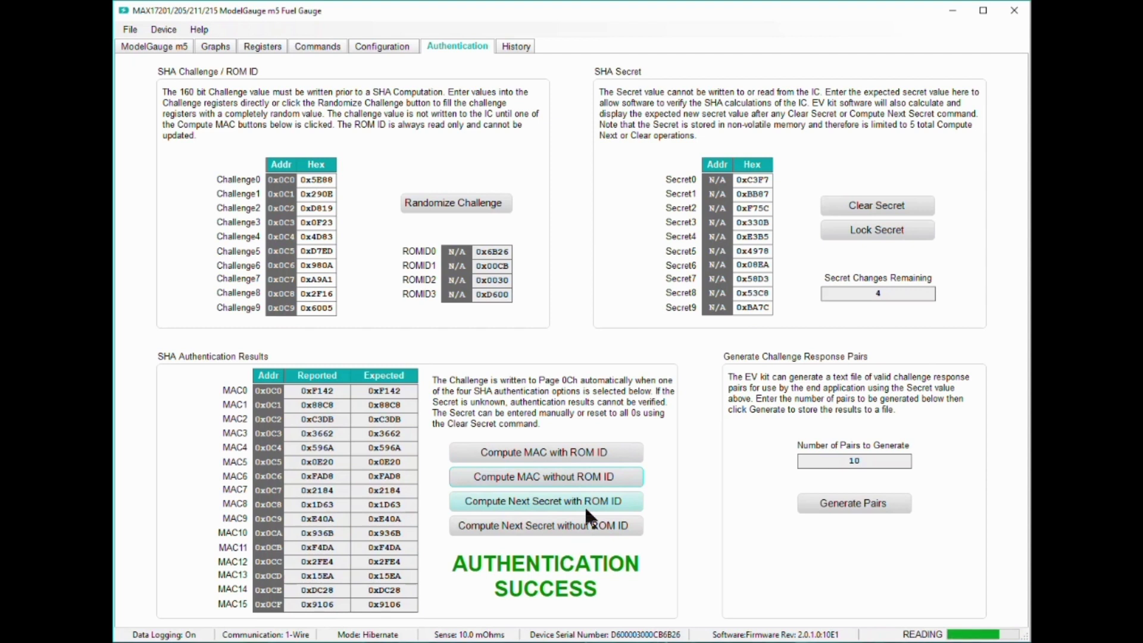
- Compute the next secret with ROM ID and verify it against a fresh challenge's MACs
click(584, 506)
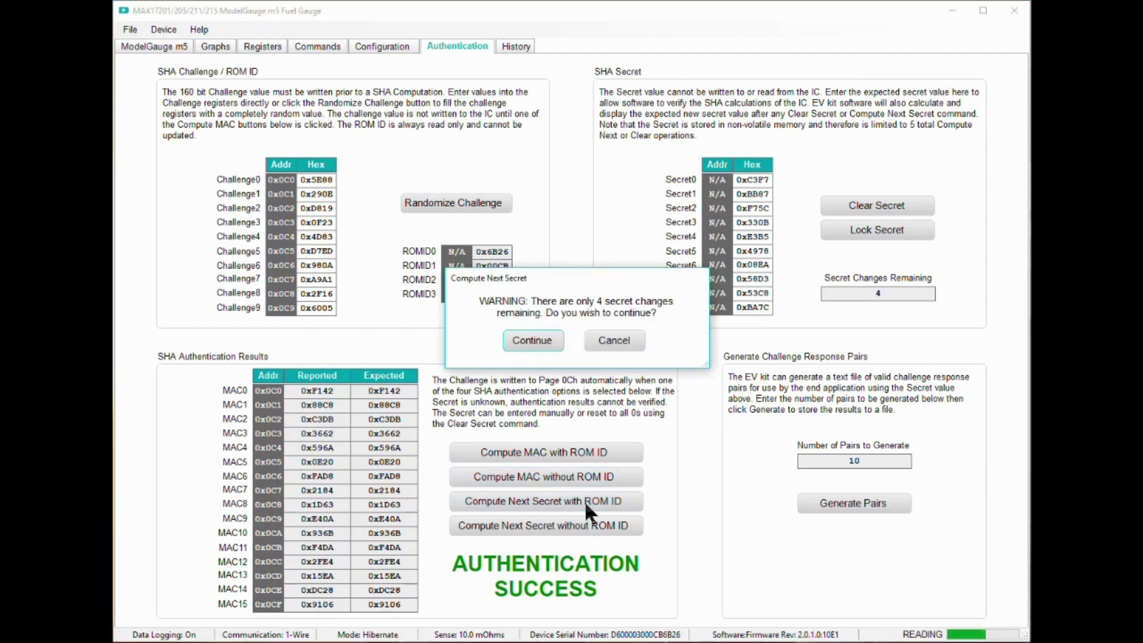
click(552, 344)
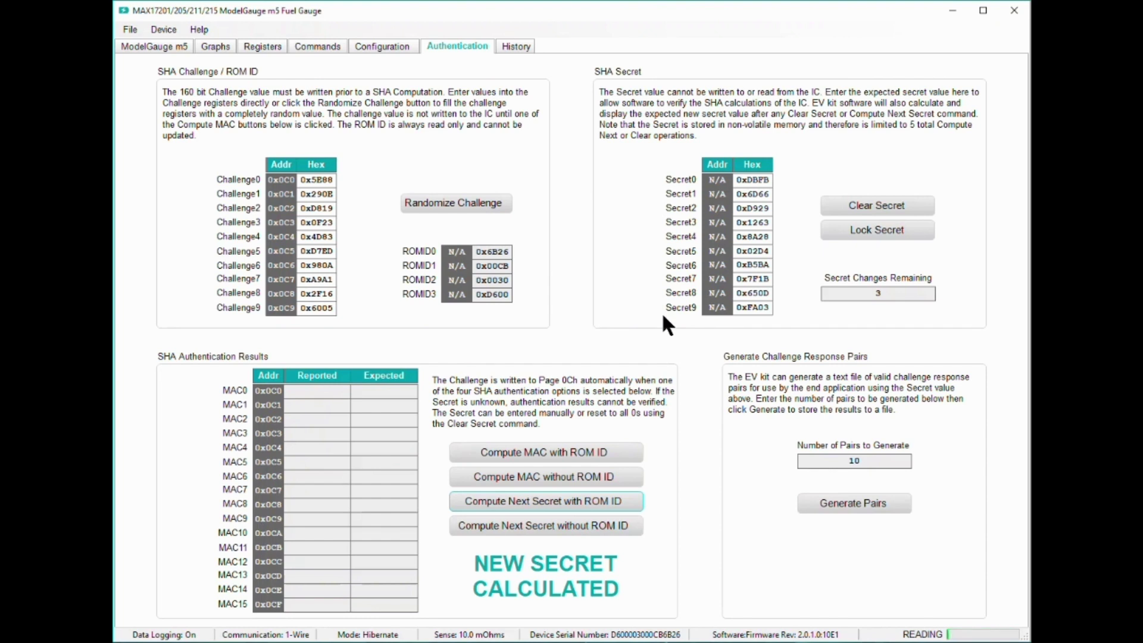
click(505, 206)
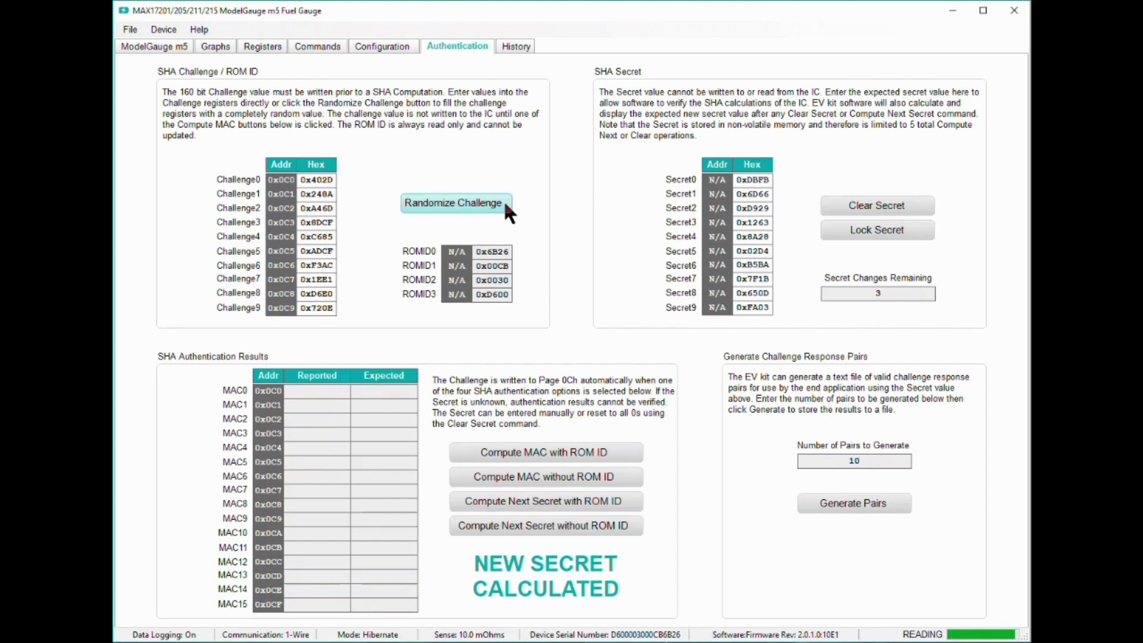
click(574, 454)
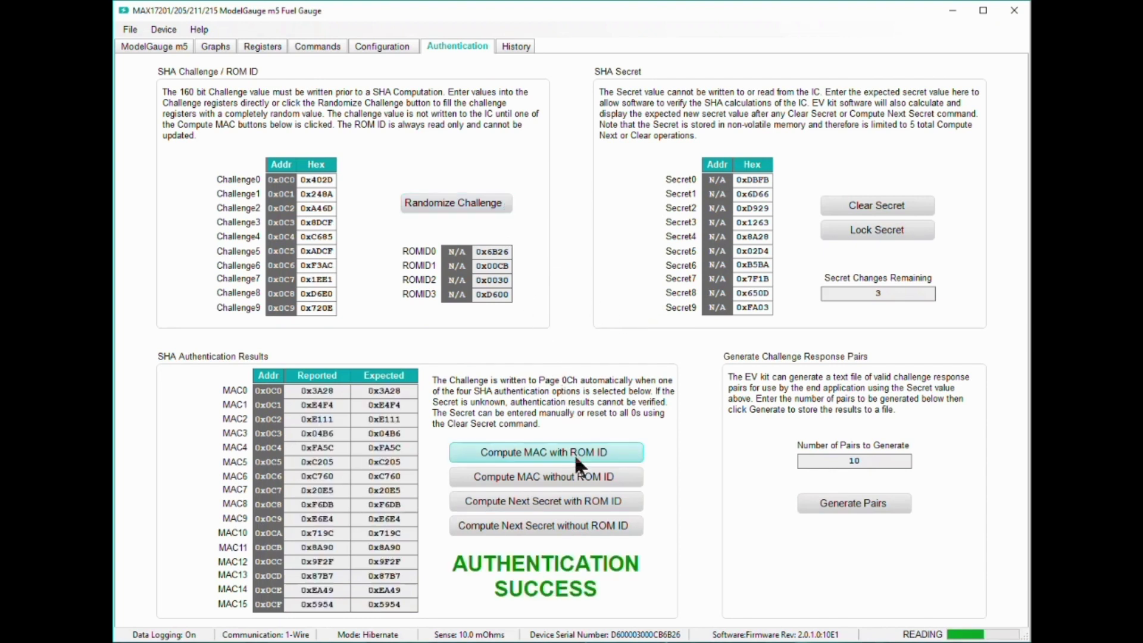
- Compute the next secret again (now 0x1338, 2 changes left) and randomize a new challenge
click(583, 503)
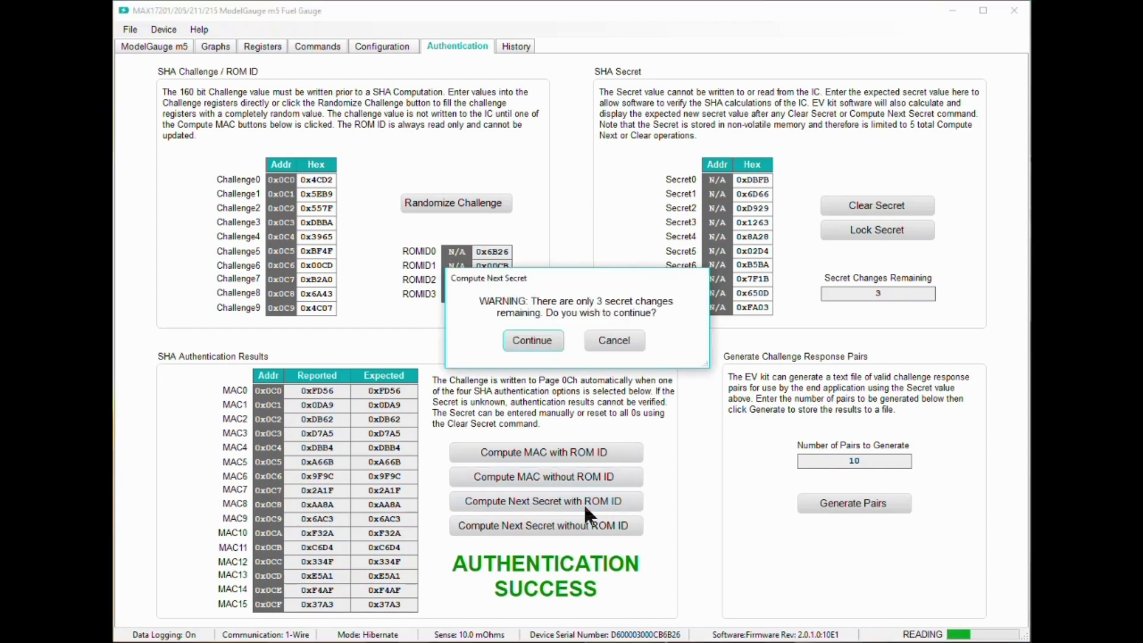
click(559, 356)
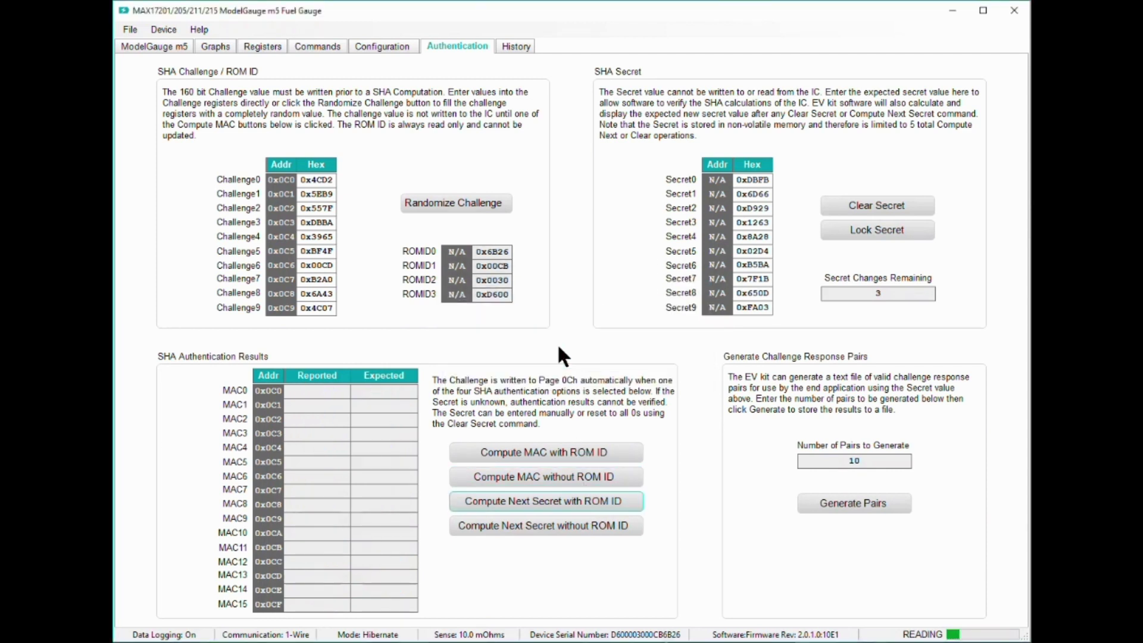
click(506, 203)
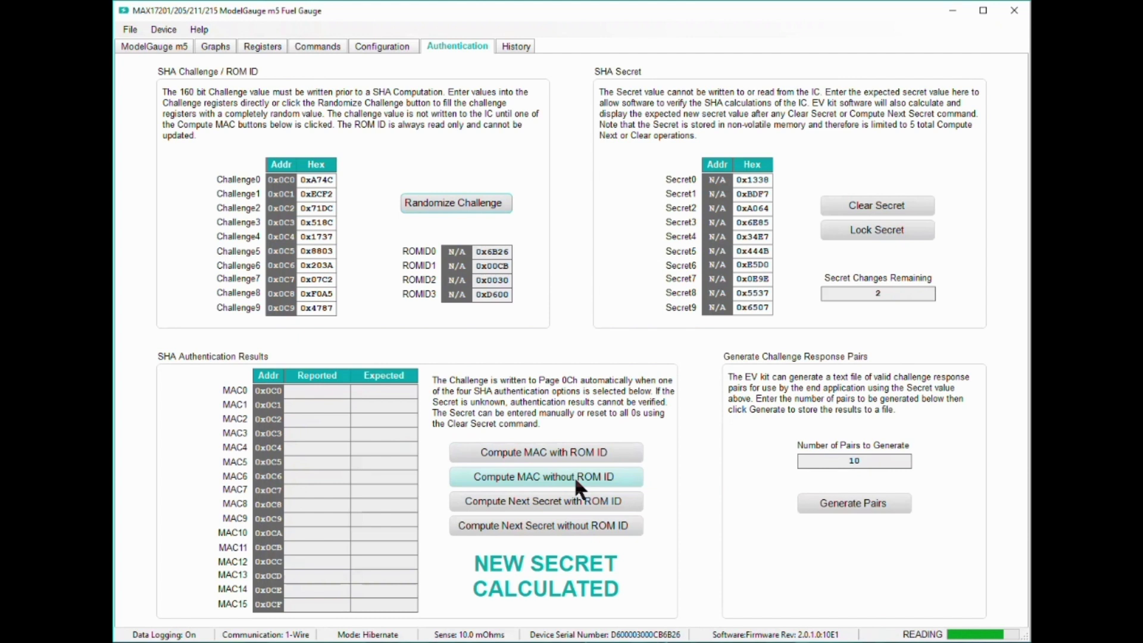
click(572, 456)
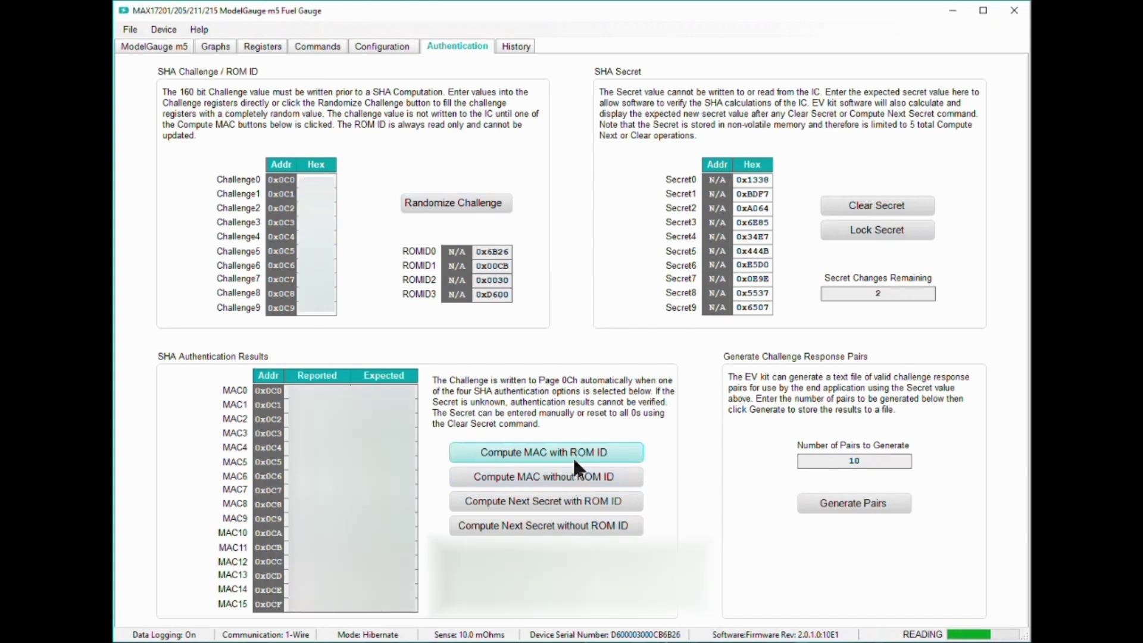
- Randomize challenge 0x990E and compute MACs without ROM ID, matching MAC0 0xEE7A
click(502, 206)
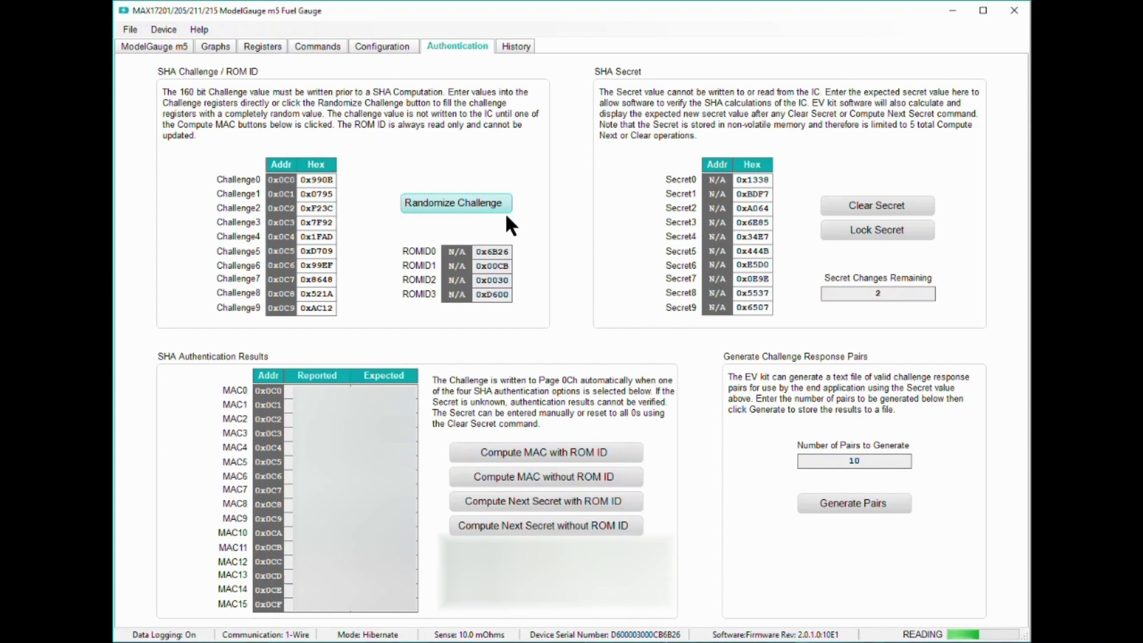
click(565, 480)
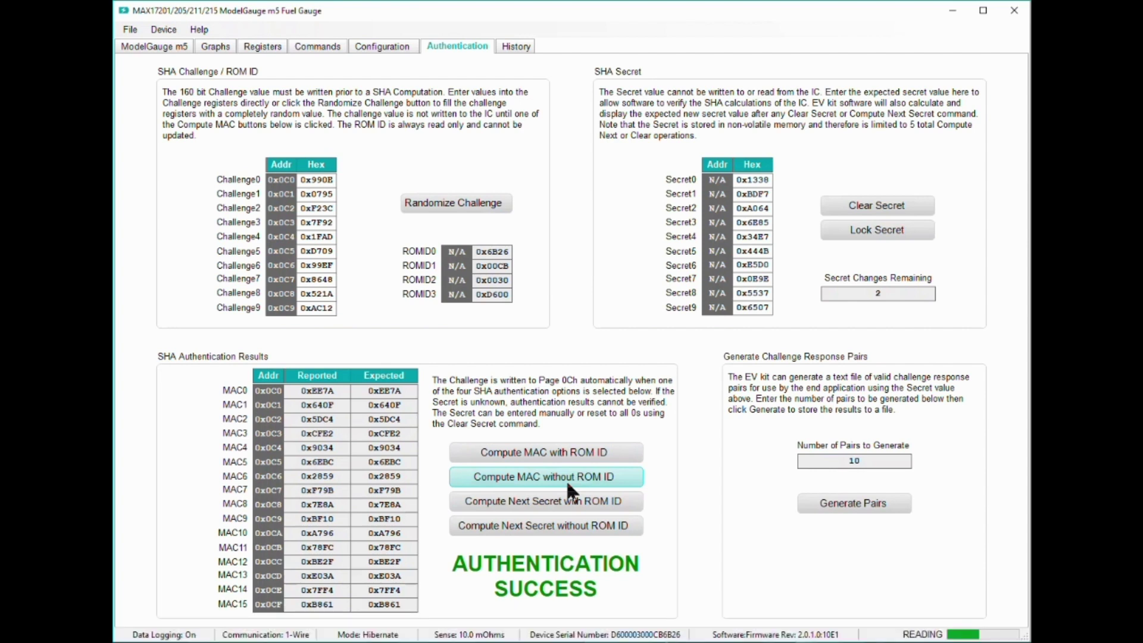
- Set Secret9 to 0x0000, randomize challenge 0x9FEF, and compute MACs with ROM ID to test failure
click(768, 307)
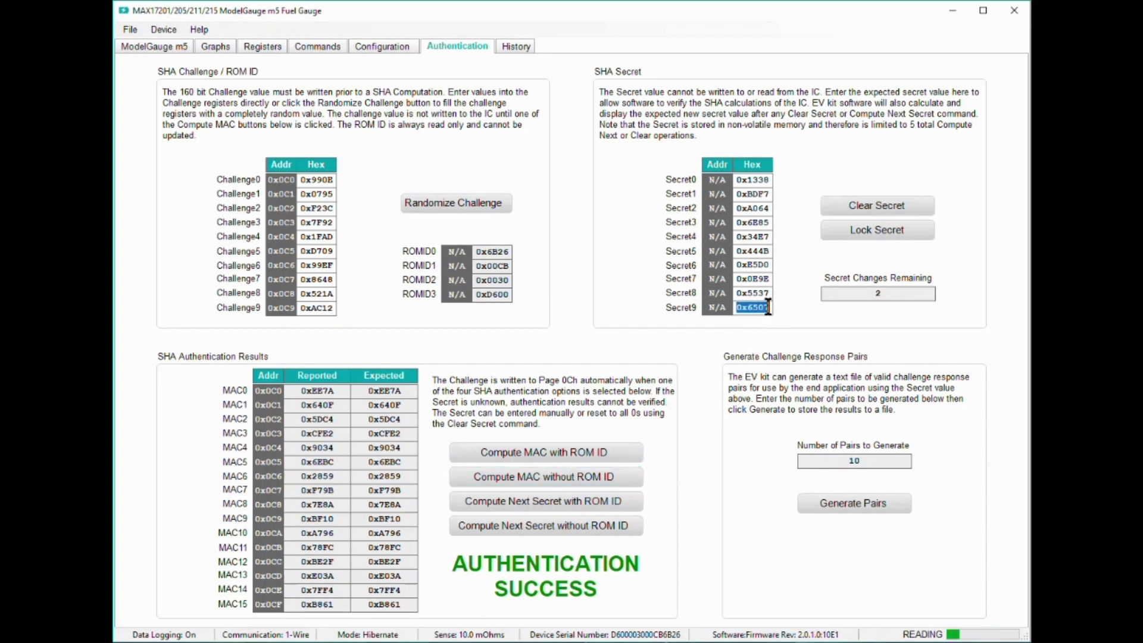
text(0)
key(Return)
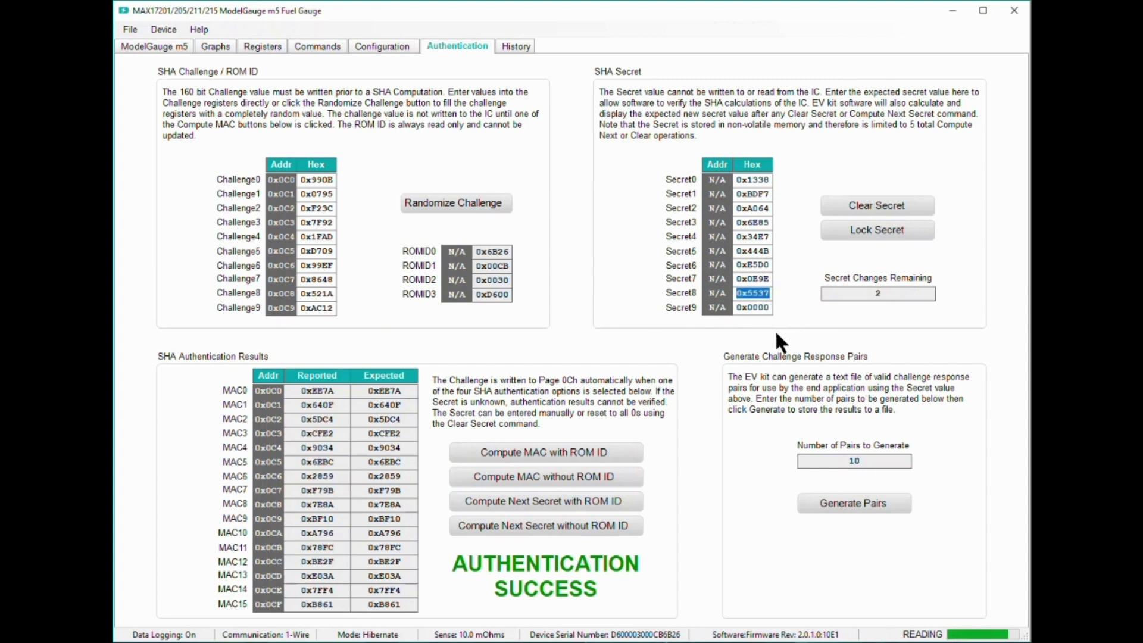
click(504, 206)
click(622, 454)
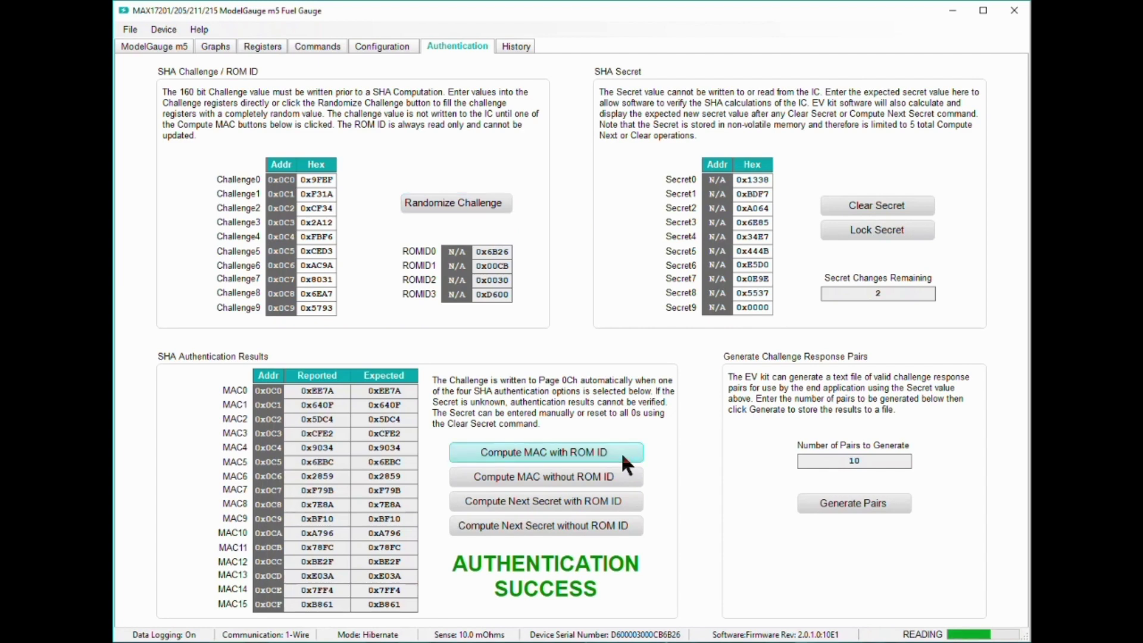